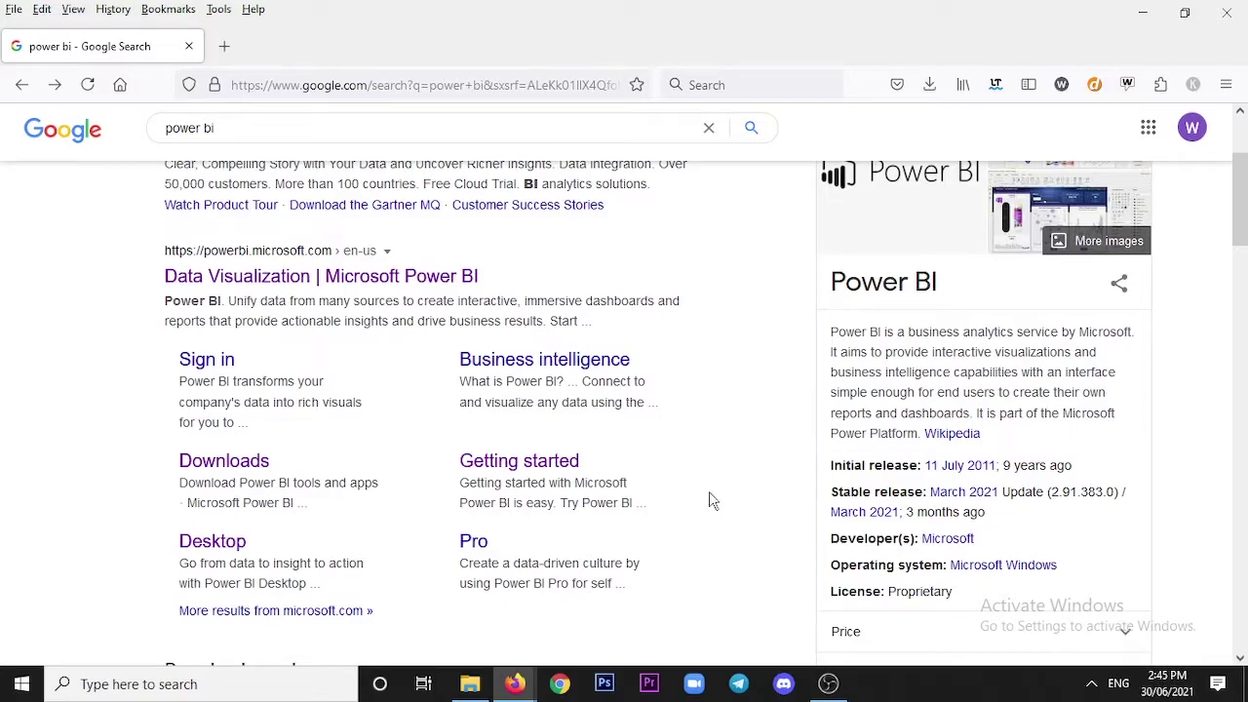
Dismiss the search suggestions and look over the Power BI search results.
{"action": "left_click_drag", "start_coordinate": [275, 130], "coordinate": [153, 126]}
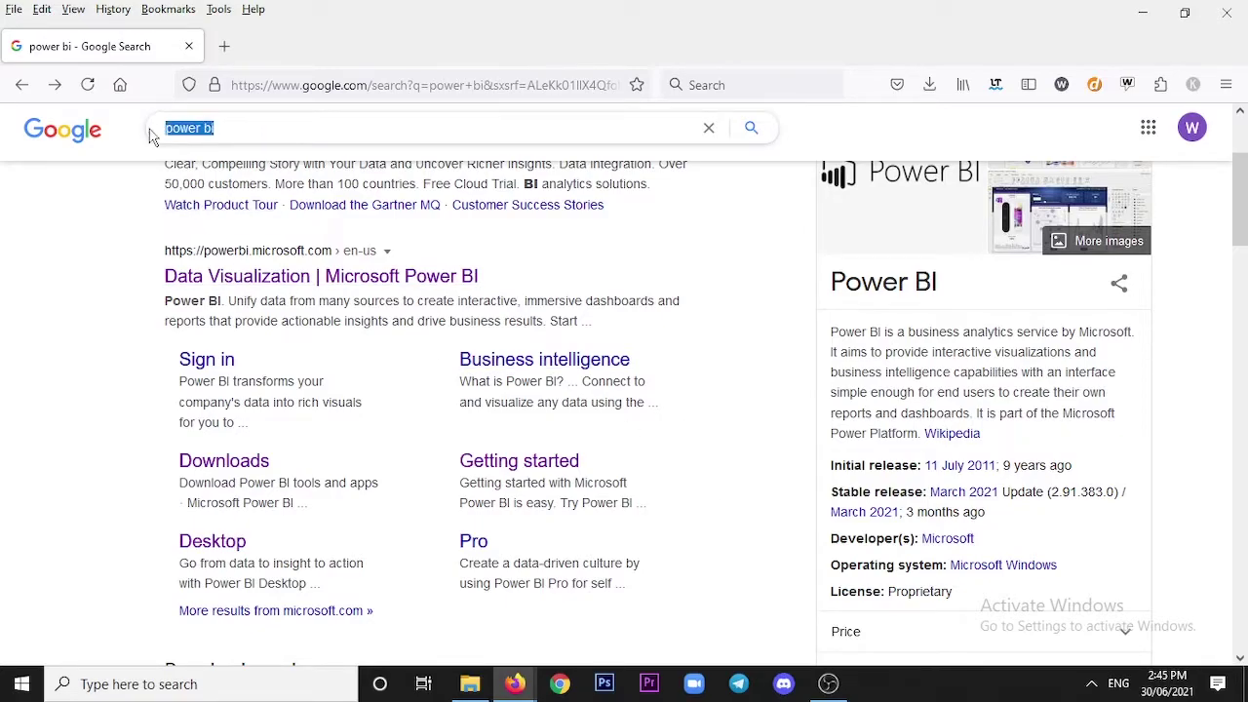
{"action": "left_click", "coordinate": [276, 129]}
{"action": "left_click", "coordinate": [4, 441]}
{"action": "scroll", "coordinate": [386, 484], "scroll_direction": "up", "scroll_amount": 2}
{"action": "scroll", "coordinate": [299, 393], "scroll_direction": "down", "scroll_amount": 2}
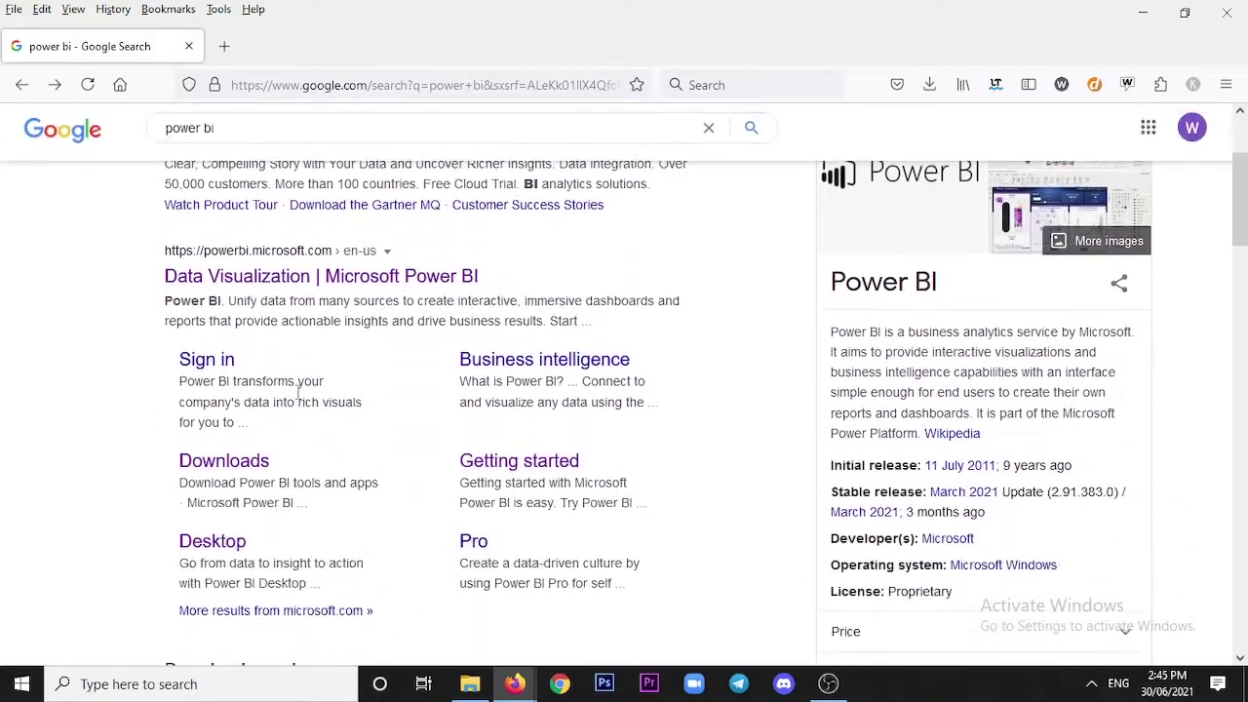
Open the official Power BI site and go to Products > Power BI Desktop.
{"action": "left_click", "coordinate": [299, 284]}
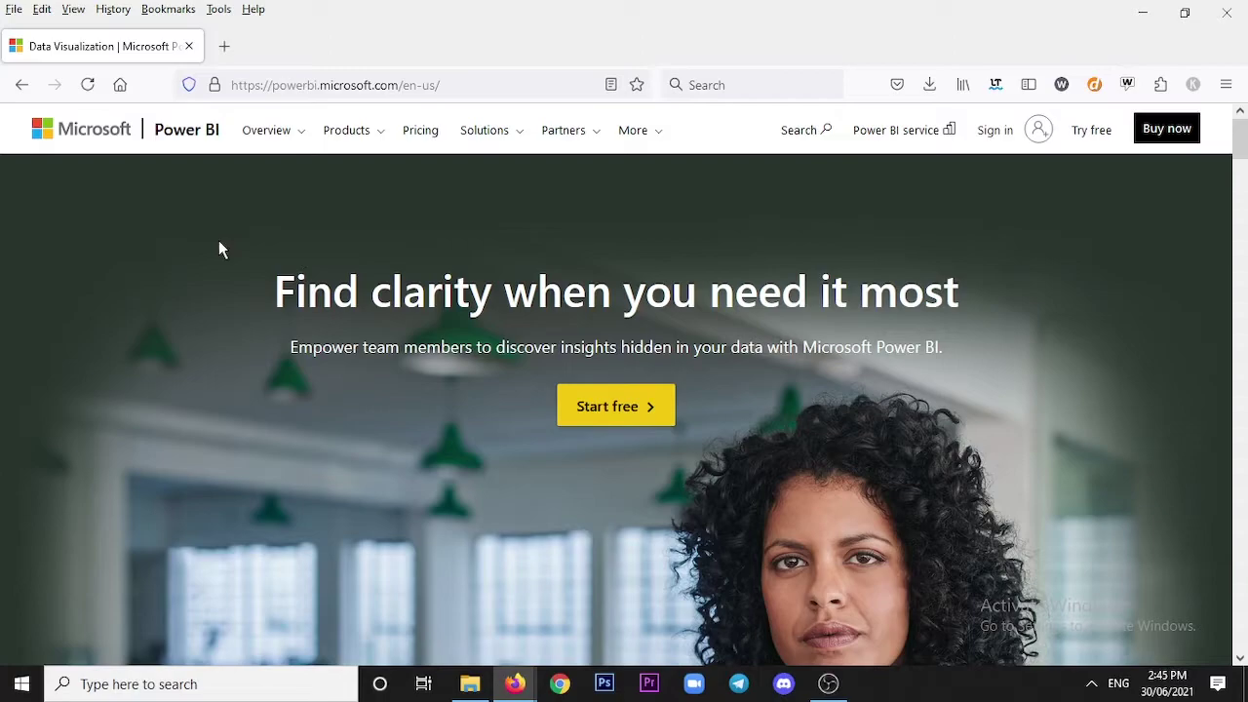
{"action": "left_click", "coordinate": [376, 135]}
{"action": "left_click", "coordinate": [381, 192]}
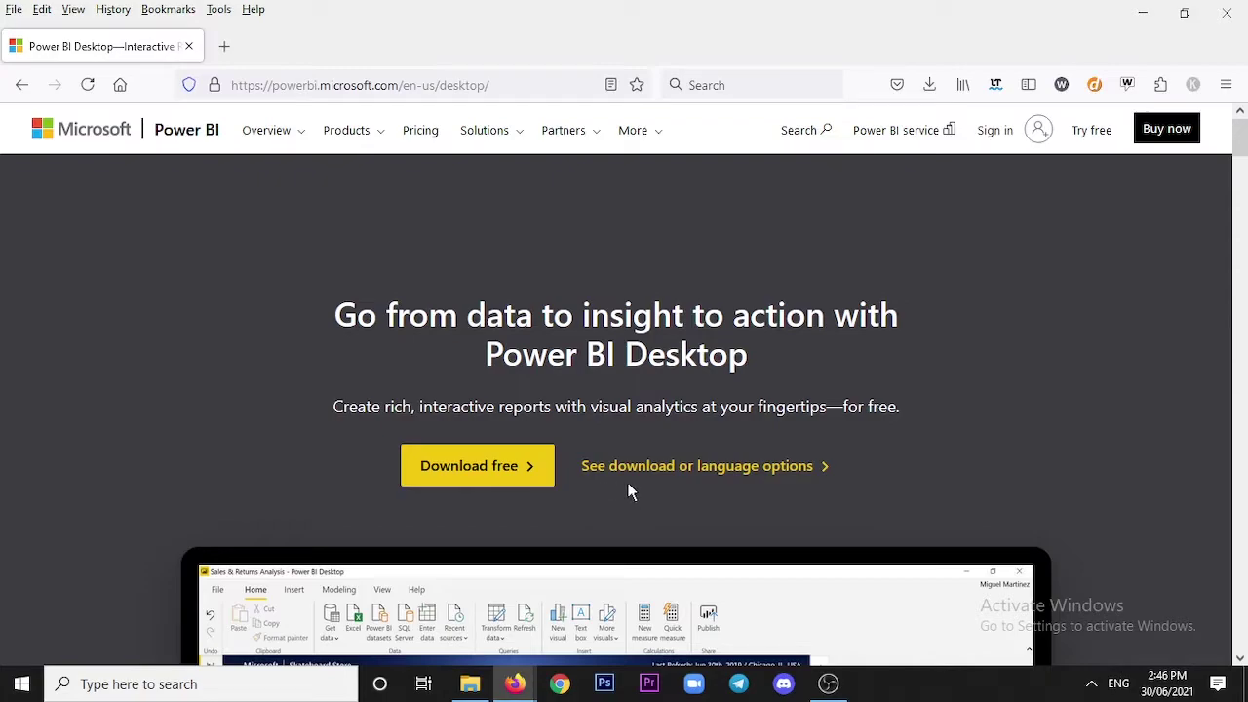
Open the Download Center's download or language options and choose the red Download button.
{"action": "left_click", "coordinate": [731, 470]}
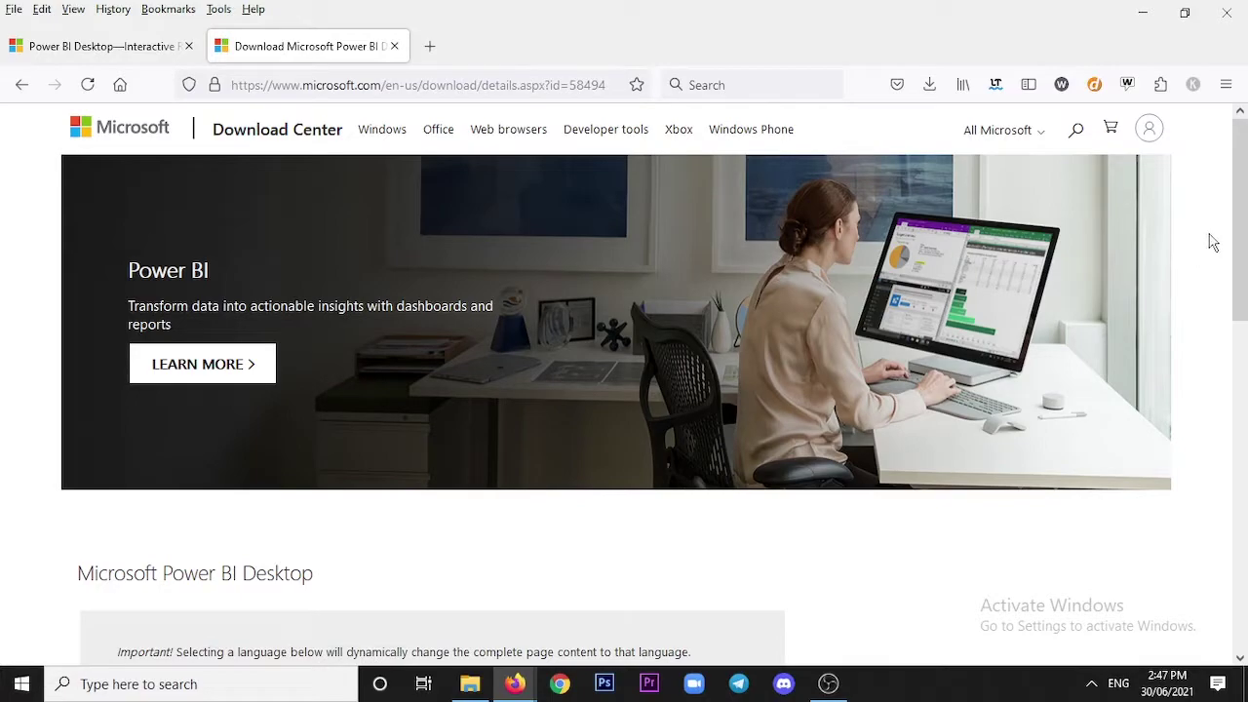
{"action": "scroll", "coordinate": [1245, 251], "scroll_direction": "down", "scroll_amount": 2}
{"action": "scroll", "coordinate": [1245, 252], "scroll_direction": "down", "scroll_amount": 3}
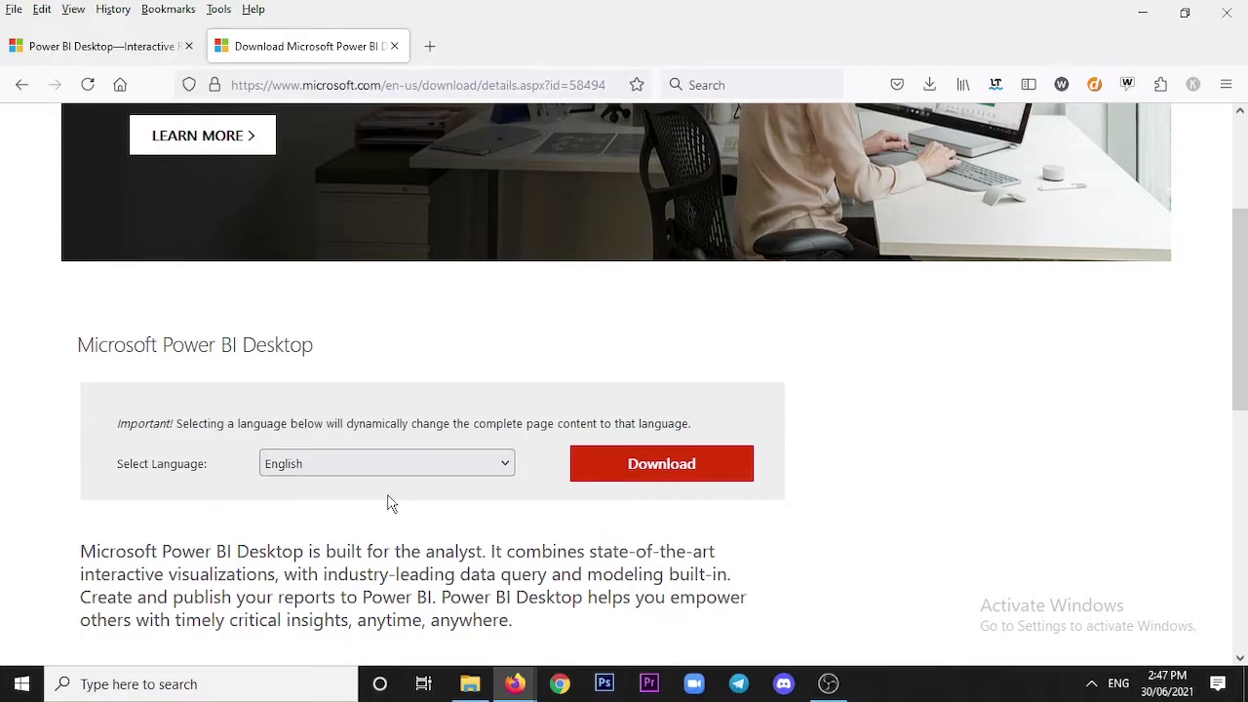
{"action": "left_click", "coordinate": [651, 470]}
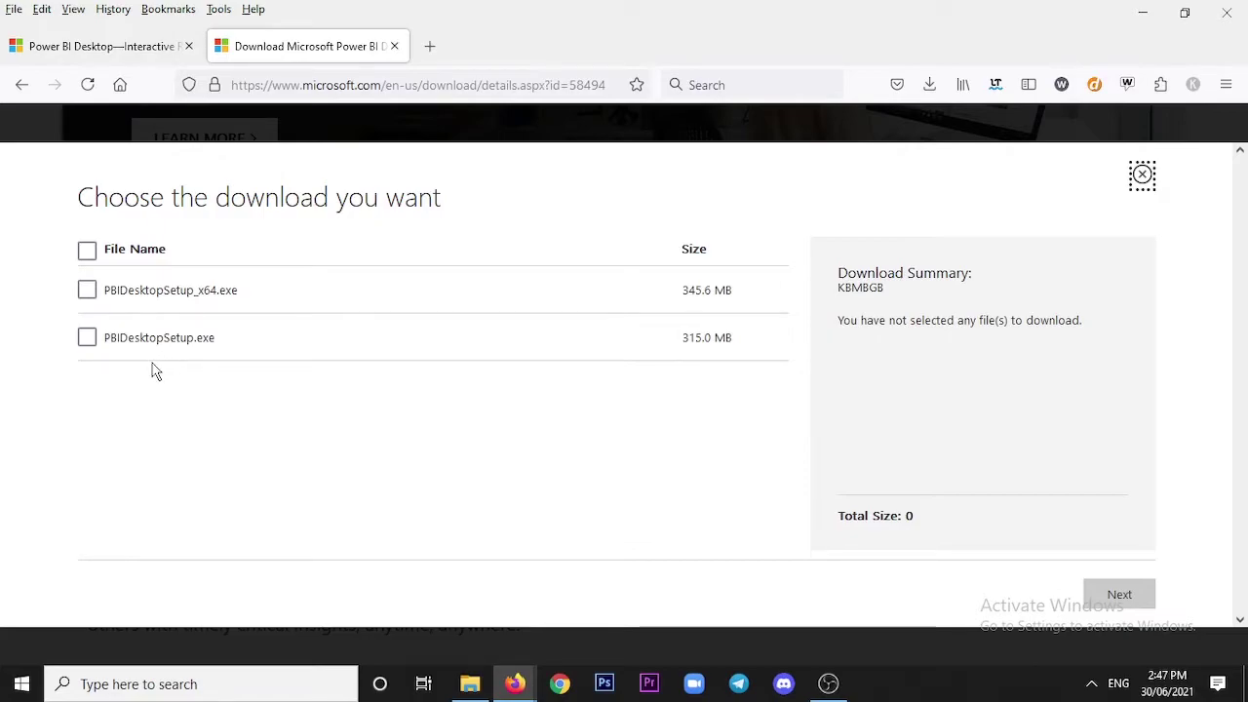
Download PBIDesktopSetup_x64.exe and save it to the F: drive.
{"action": "left_click", "coordinate": [87, 294]}
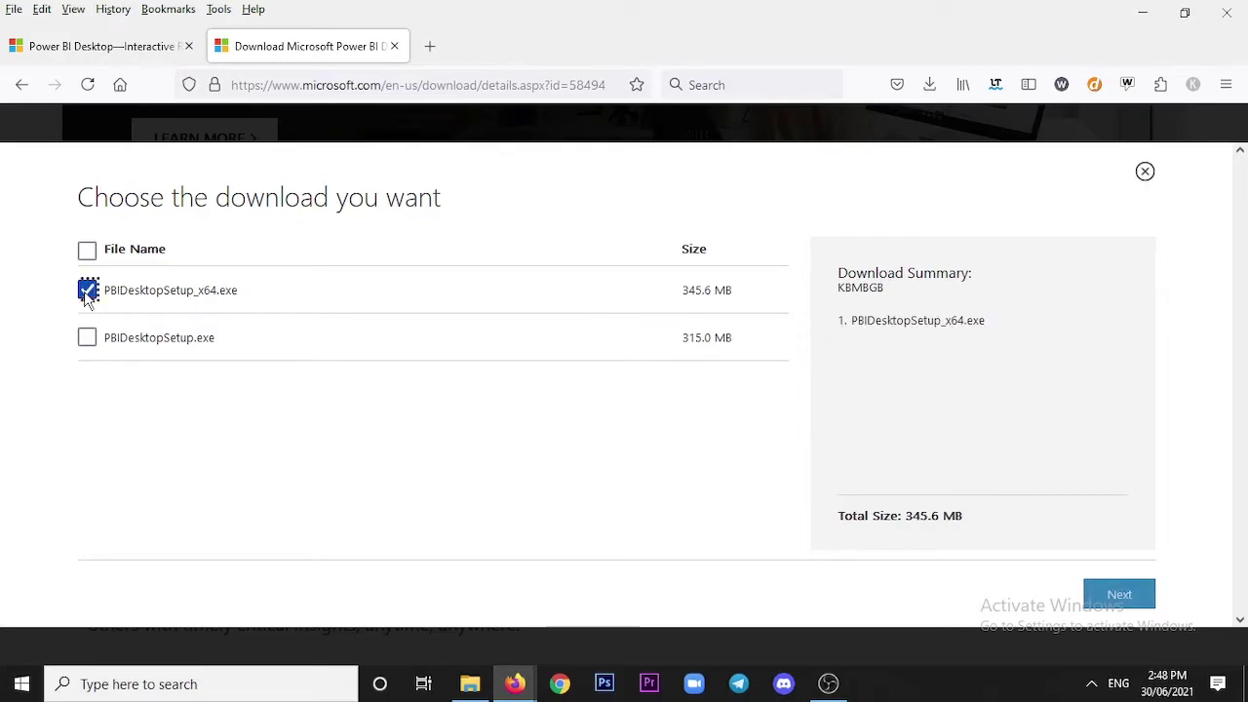
{"action": "left_click", "coordinate": [1097, 596]}
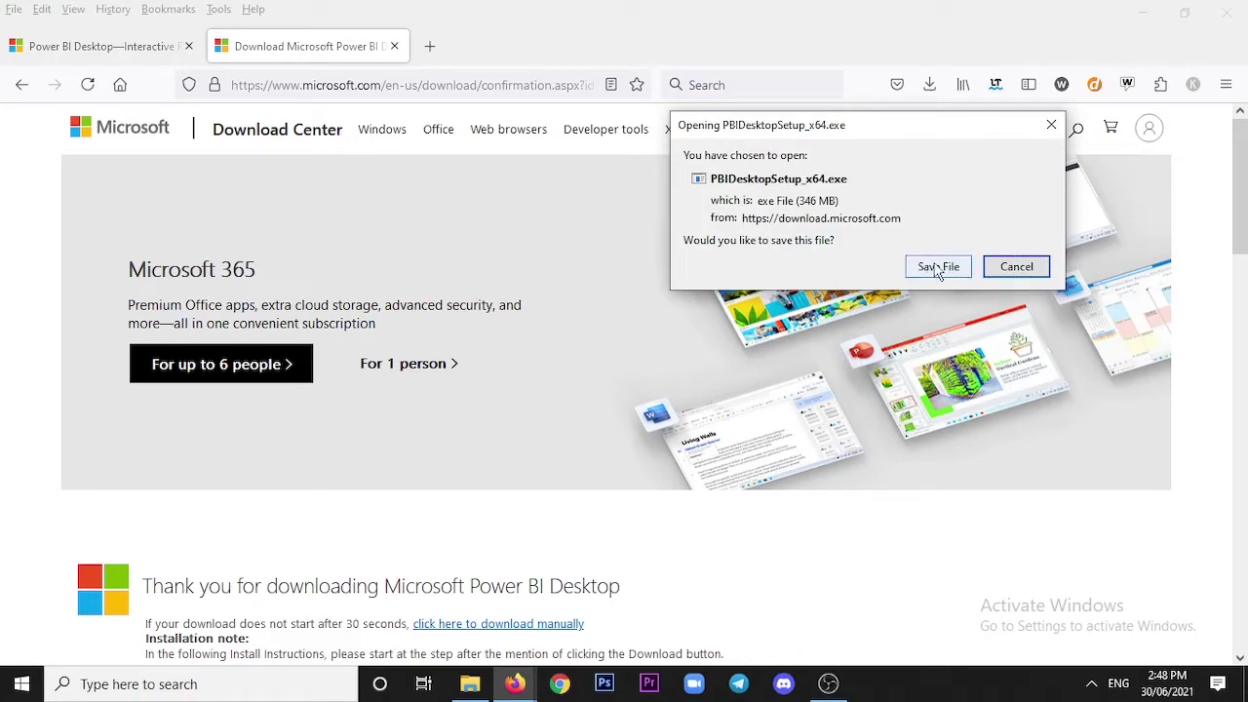
{"action": "left_click", "coordinate": [938, 269]}
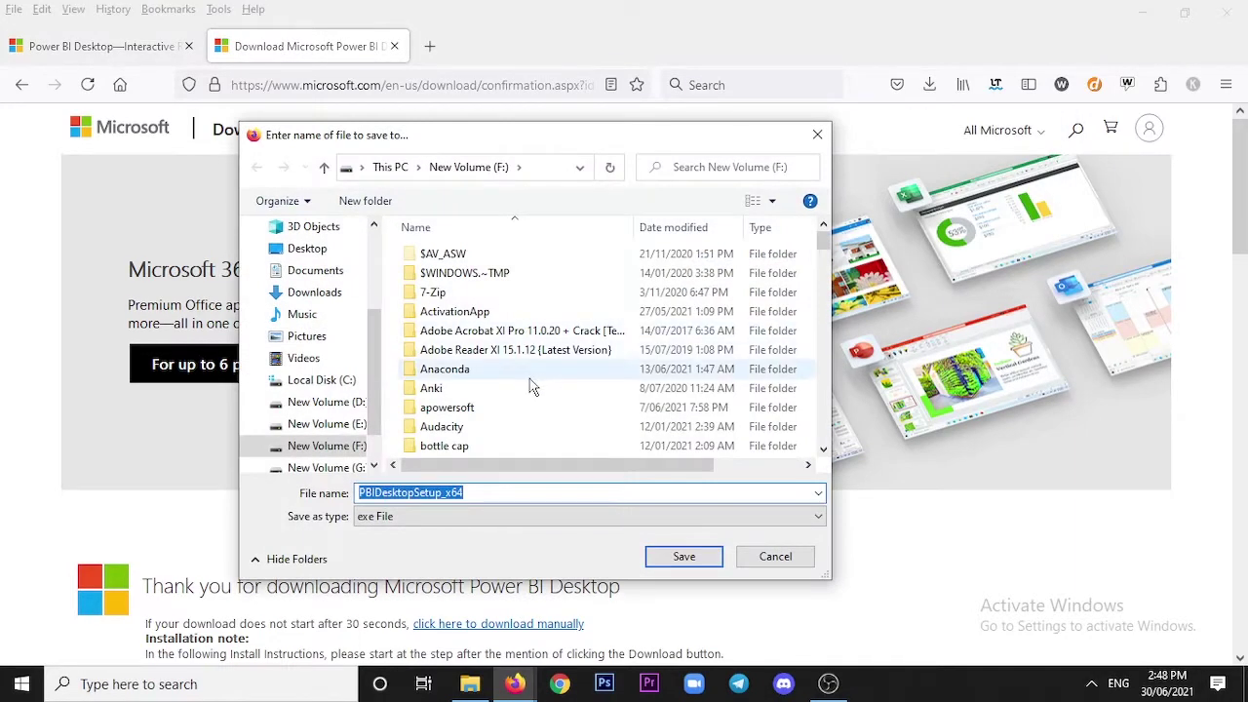
{"action": "left_click", "coordinate": [703, 558]}
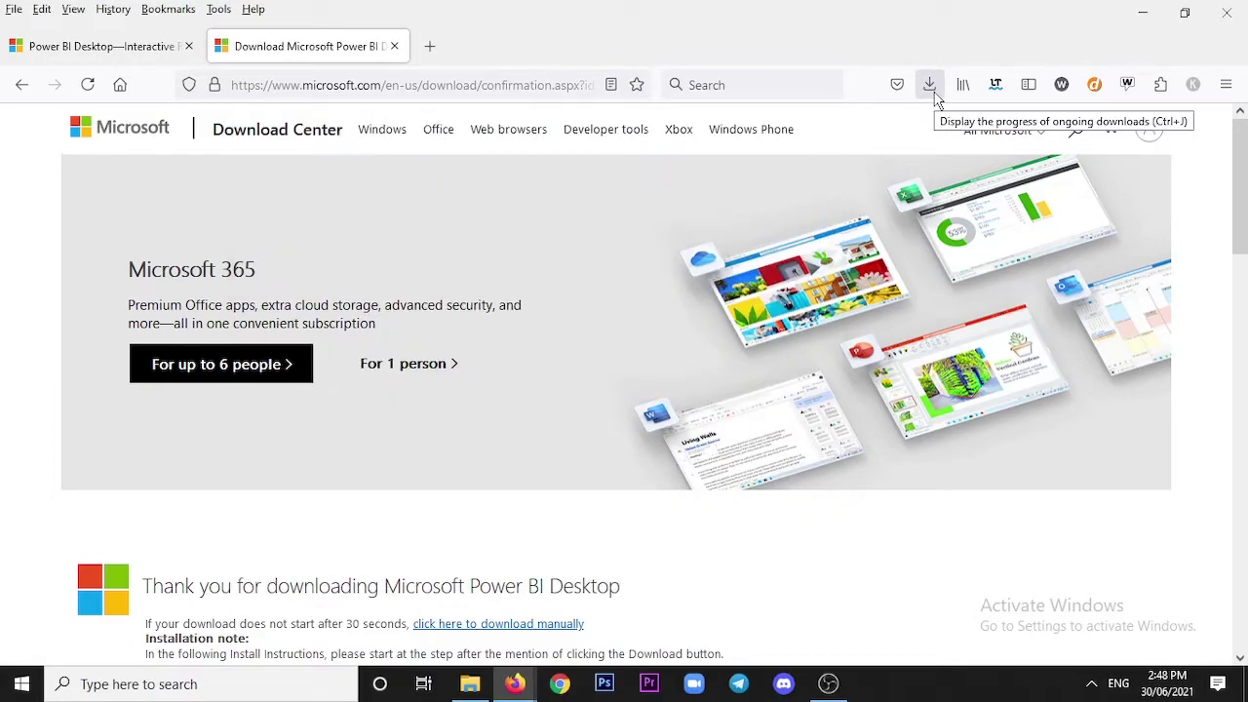
{"action": "left_click", "coordinate": [932, 86]}
Show the downloaded installer's folder on New Volume (F:) in a maximized File Explorer.
{"action": "left_click", "coordinate": [816, 281]}
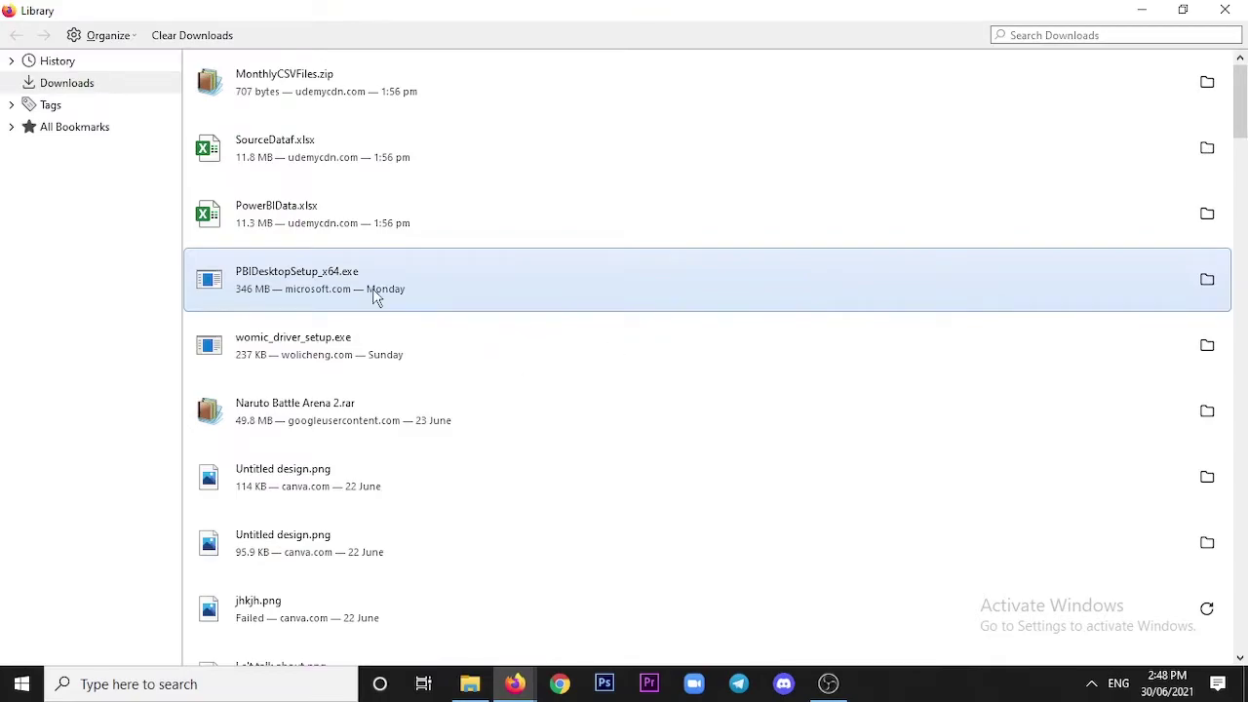
{"action": "left_click", "coordinate": [1212, 290]}
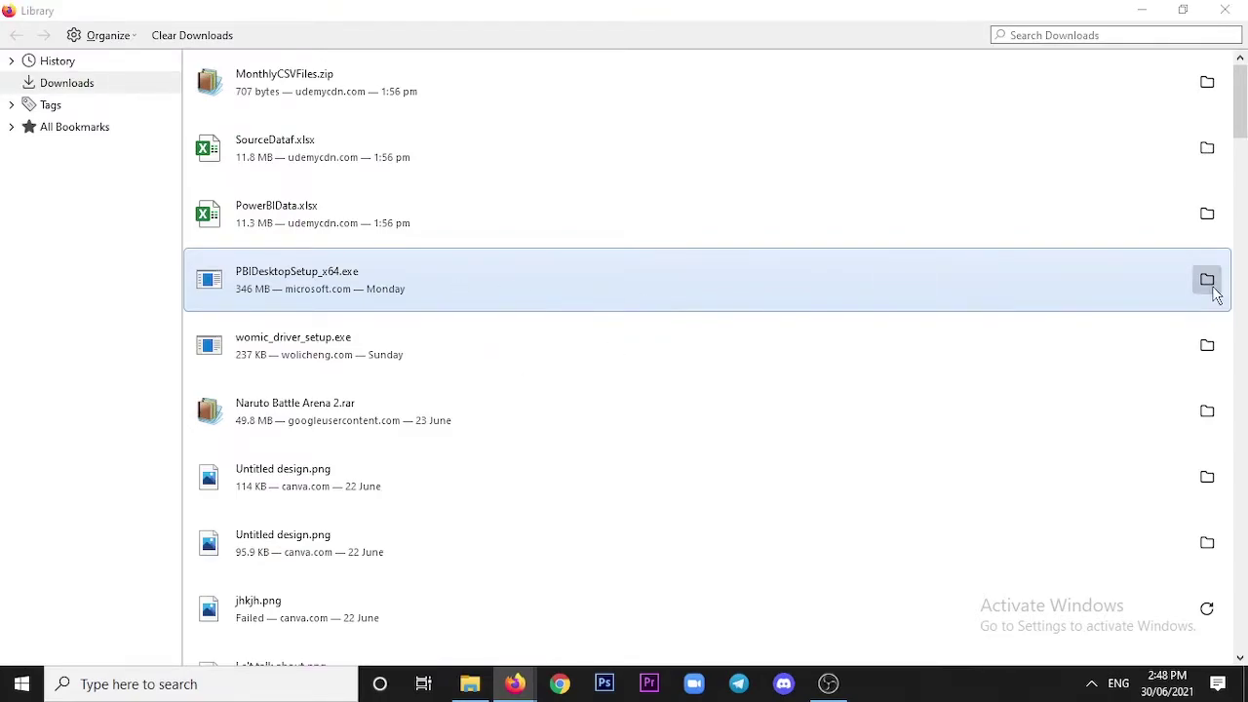
{"action": "left_click", "coordinate": [962, 14]}
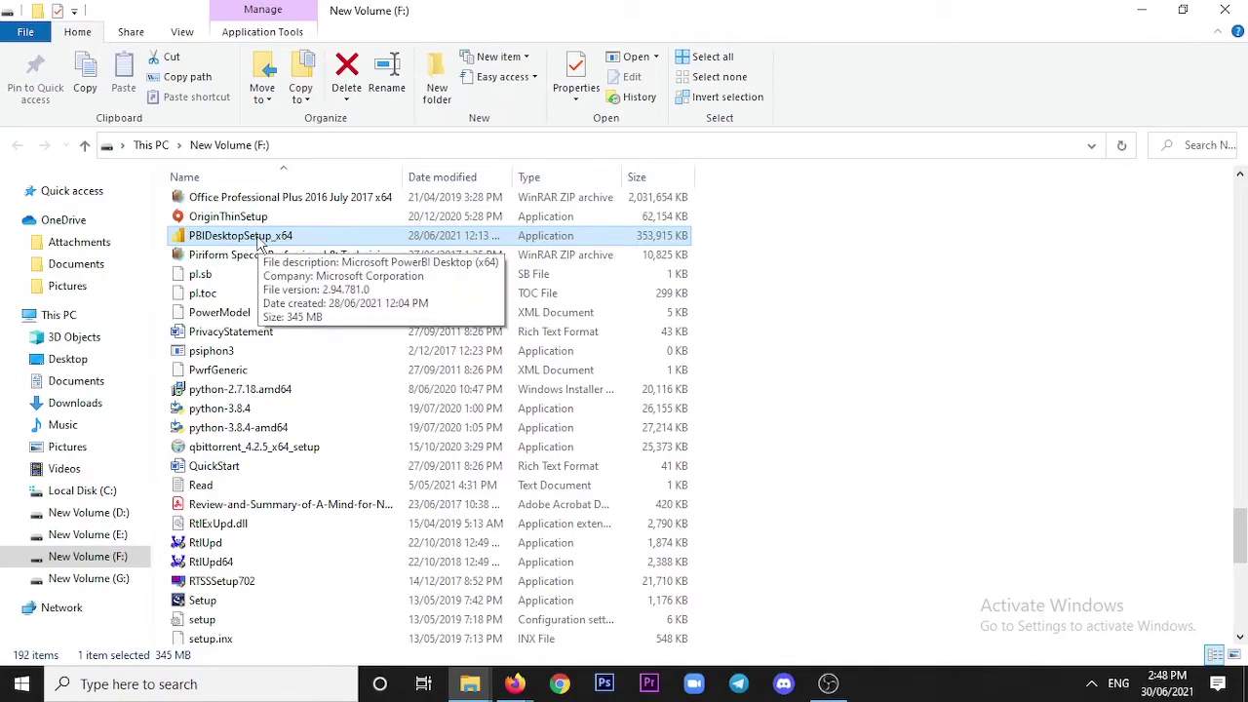
Run PBIDesktopSetup_x64, accept the licence terms and keep C:\Program Files\Microsoft Power BI Desktop\.
{"action": "double_click", "coordinate": [260, 240]}
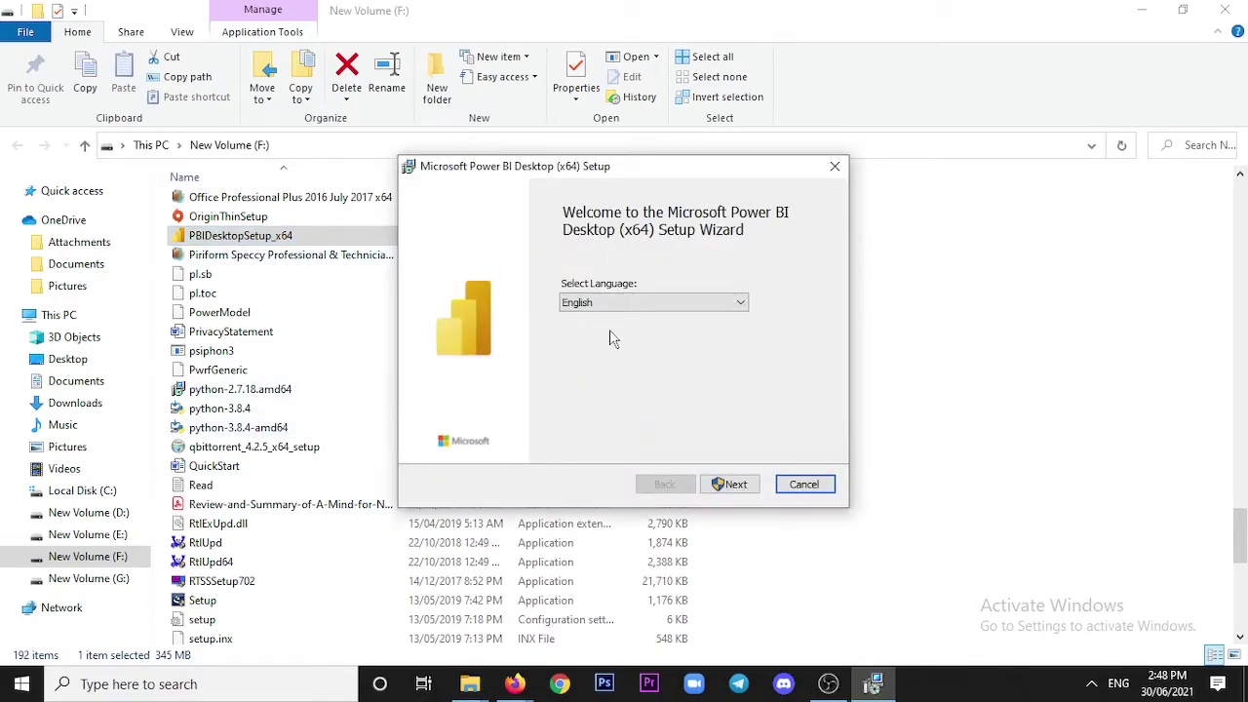
{"action": "left_click", "coordinate": [726, 486]}
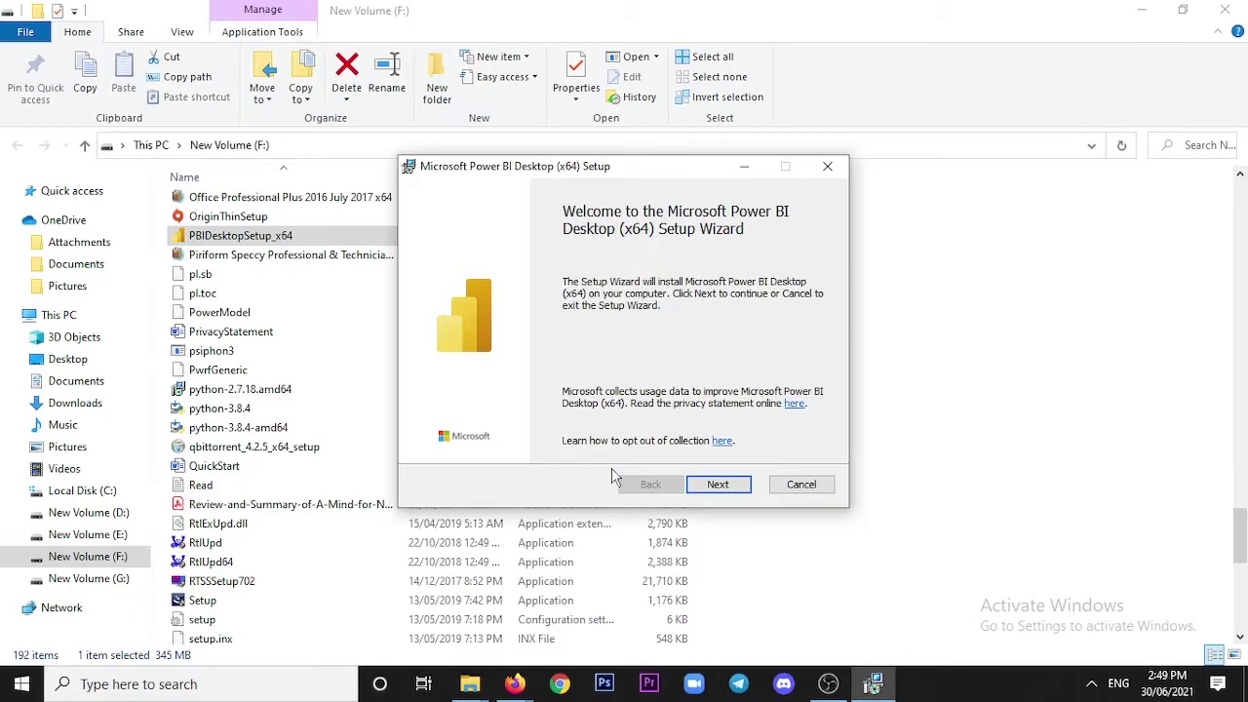
{"action": "left_click", "coordinate": [719, 488]}
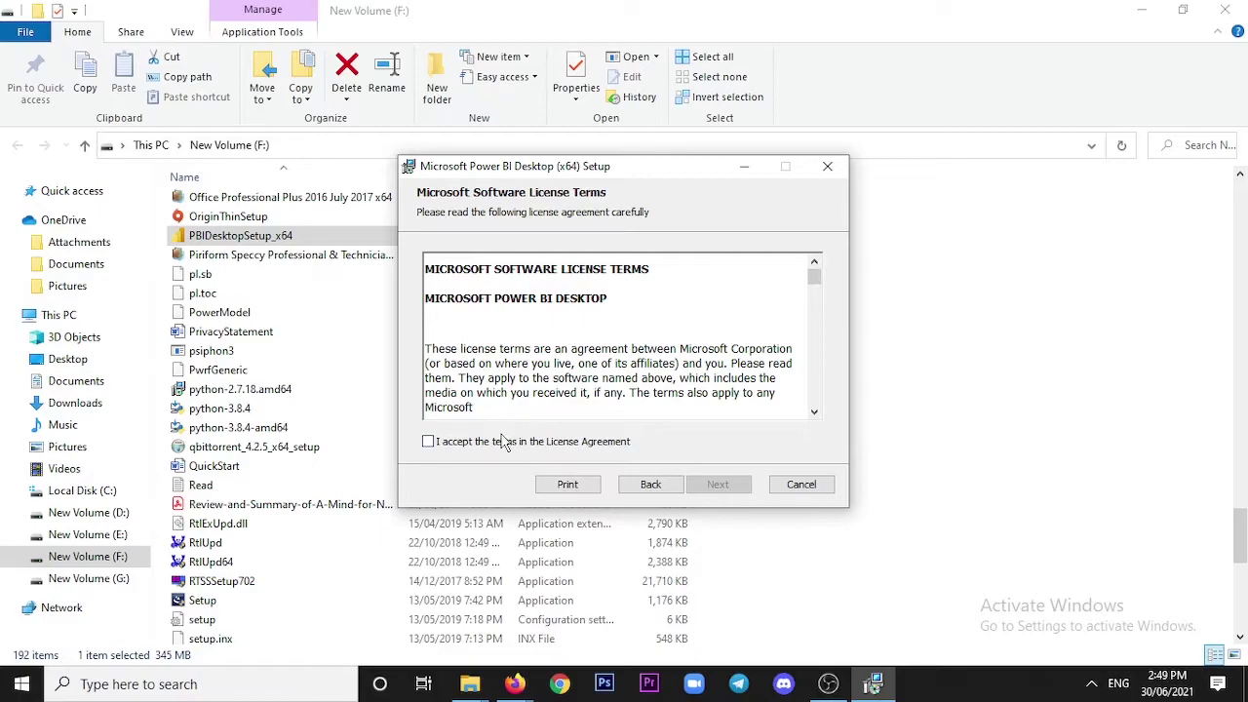
{"action": "left_click", "coordinate": [434, 447]}
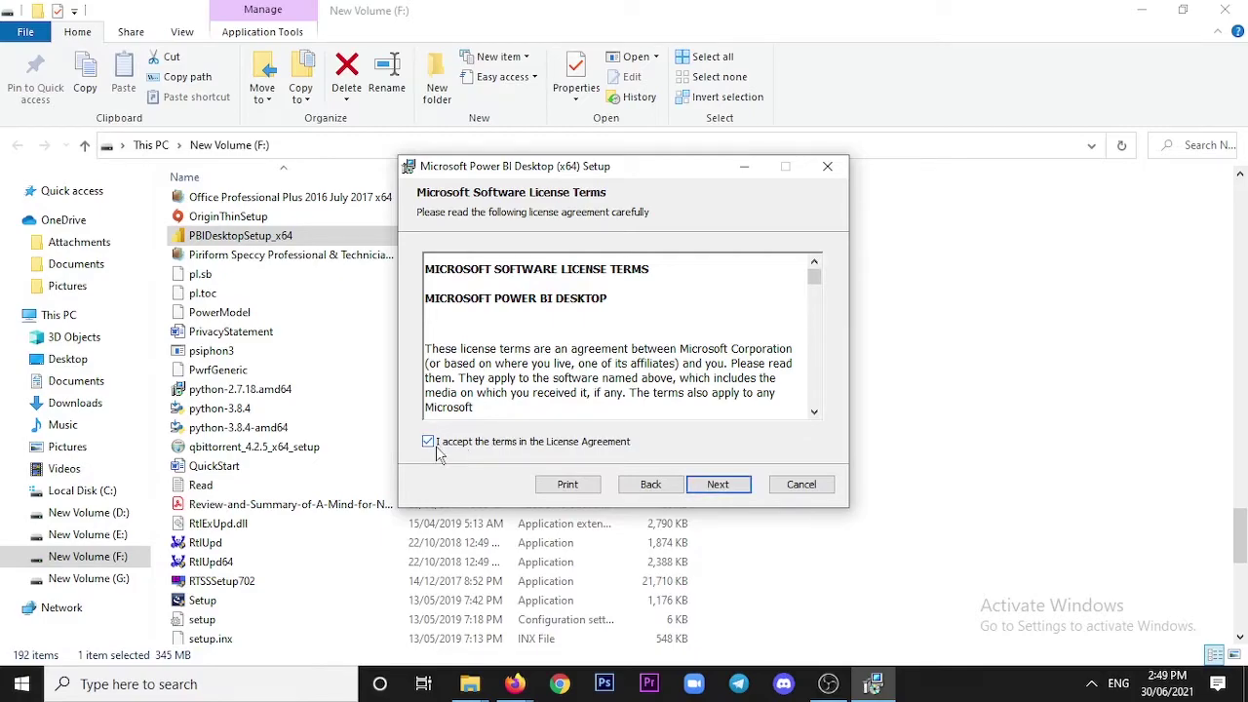
{"action": "left_click", "coordinate": [718, 485]}
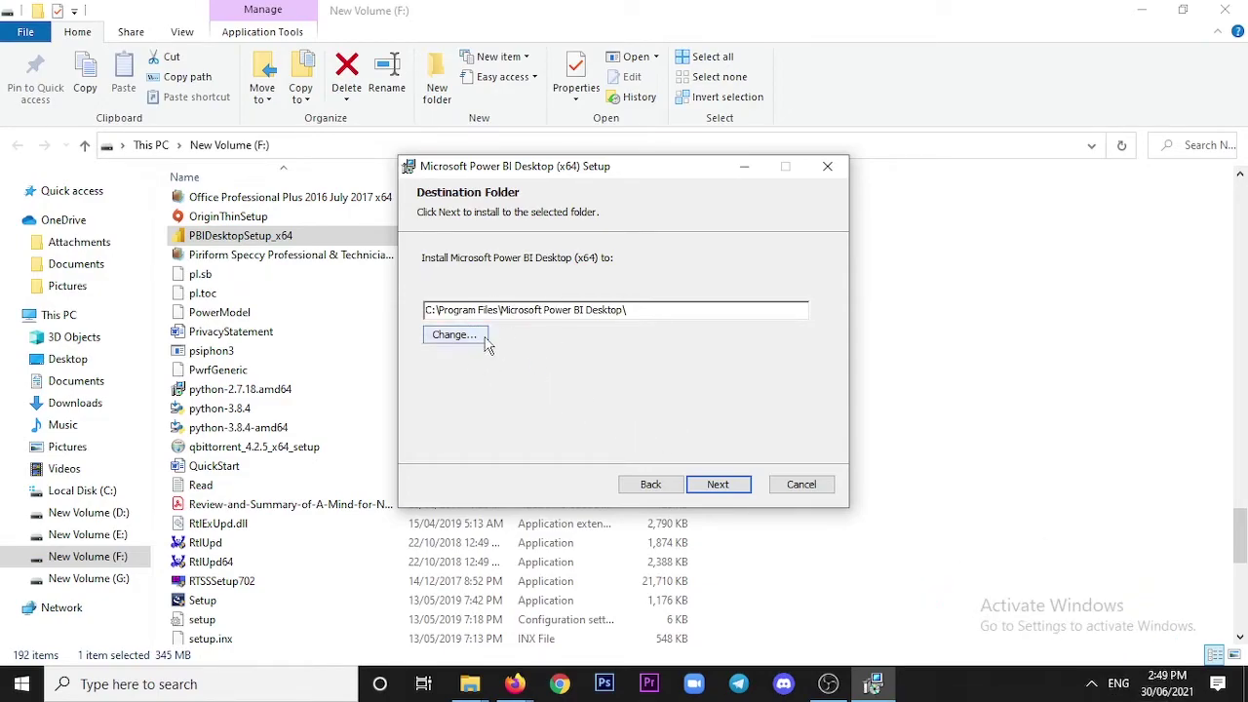
{"action": "left_click", "coordinate": [718, 483]}
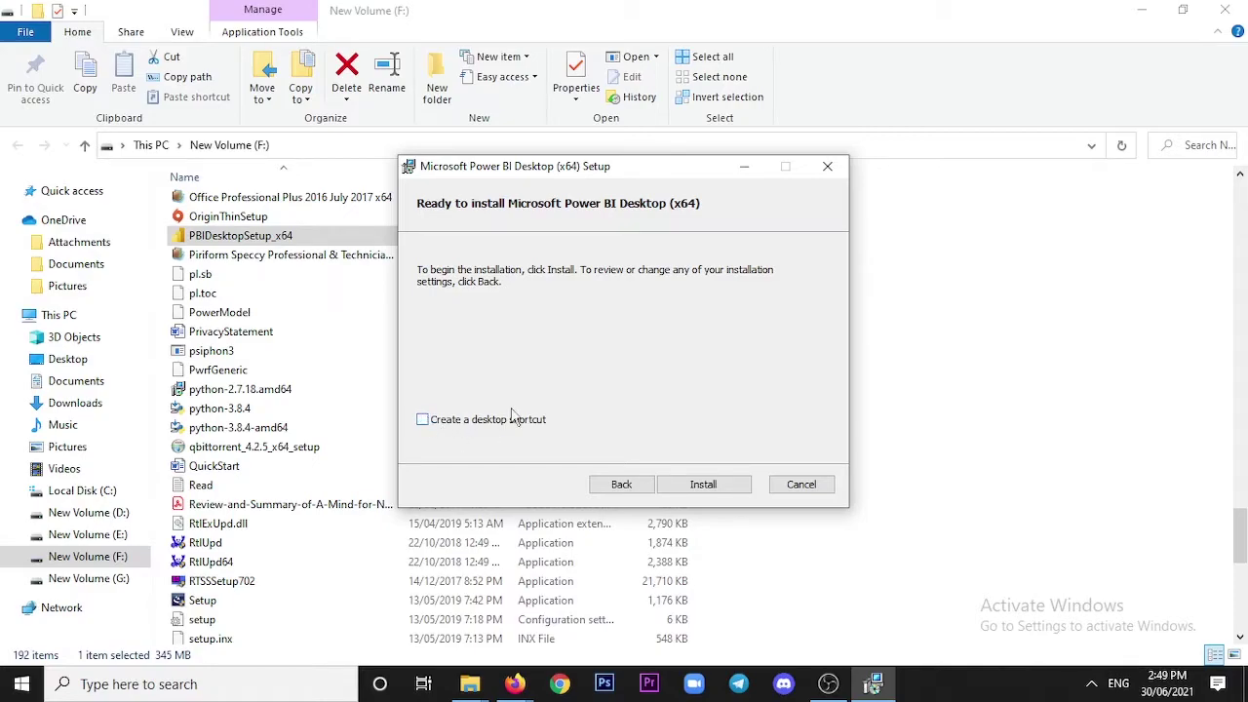
Install Power BI Desktop, then finish setup with 'Launch Microsoft Power BI Desktop' unticked.
{"action": "left_click", "coordinate": [705, 492]}
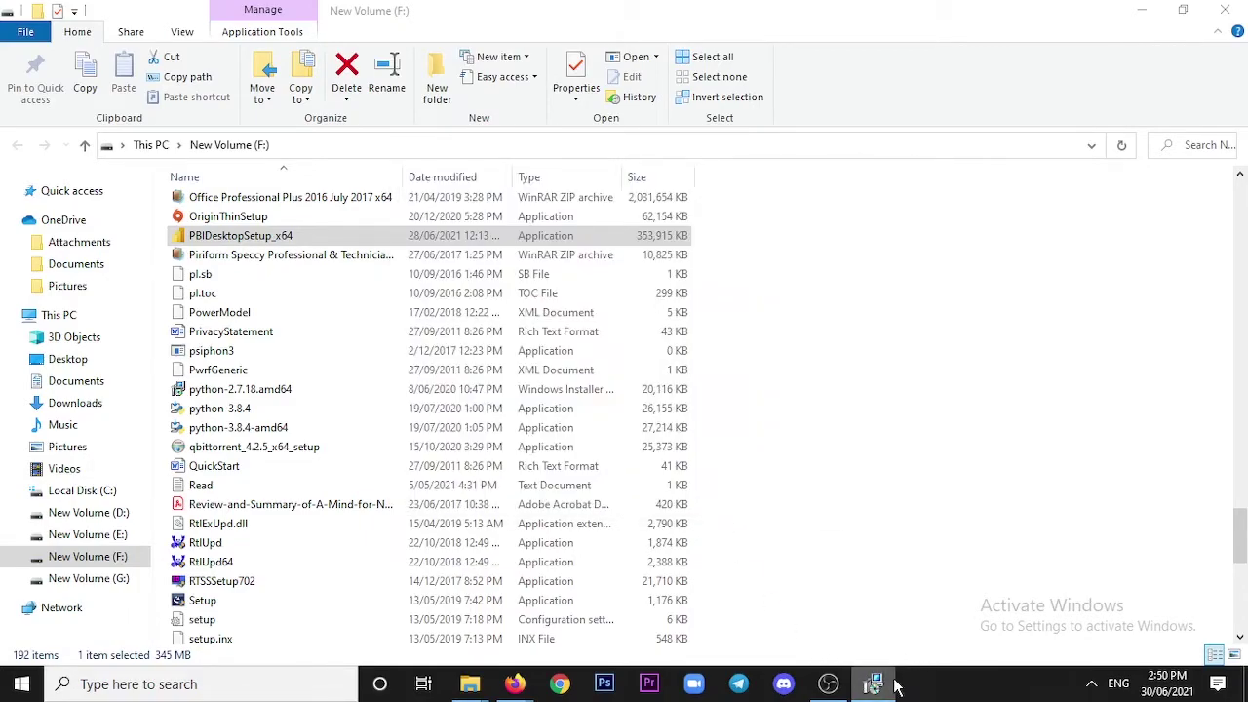
{"action": "mouse_move", "coordinate": [875, 682]}
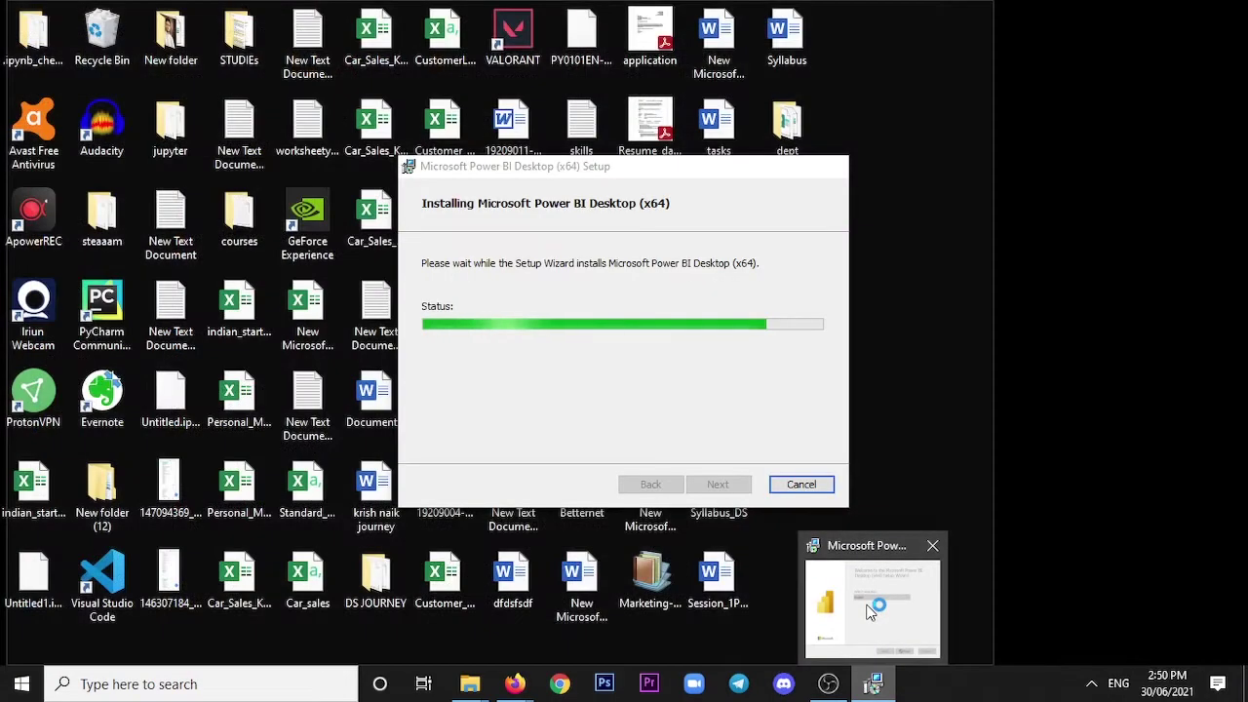
{"action": "left_click", "coordinate": [871, 609]}
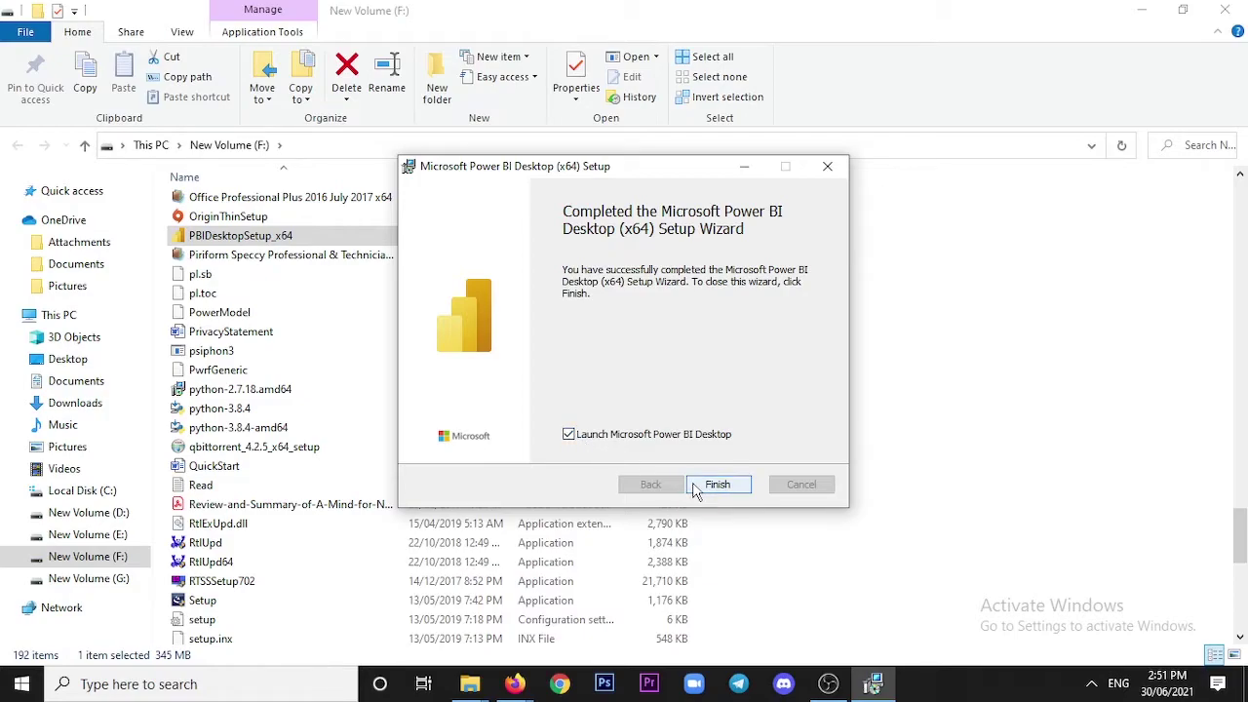
{"action": "left_click", "coordinate": [570, 435]}
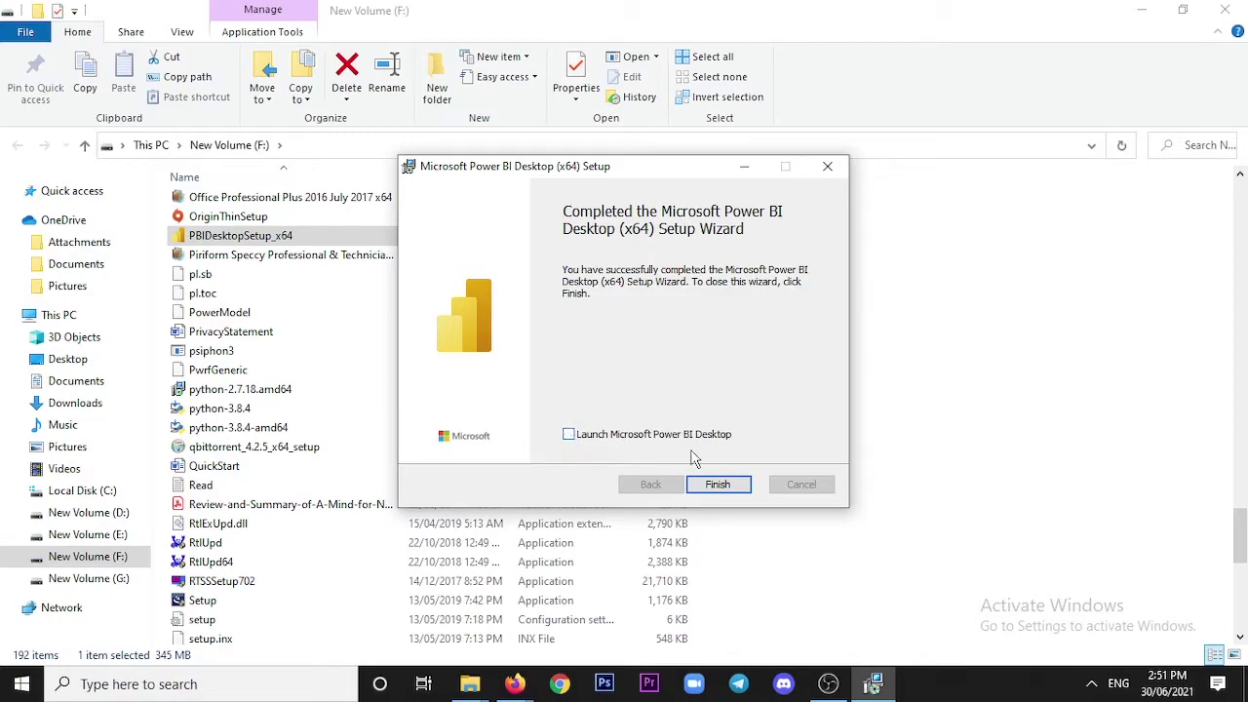
{"action": "left_click", "coordinate": [718, 488]}
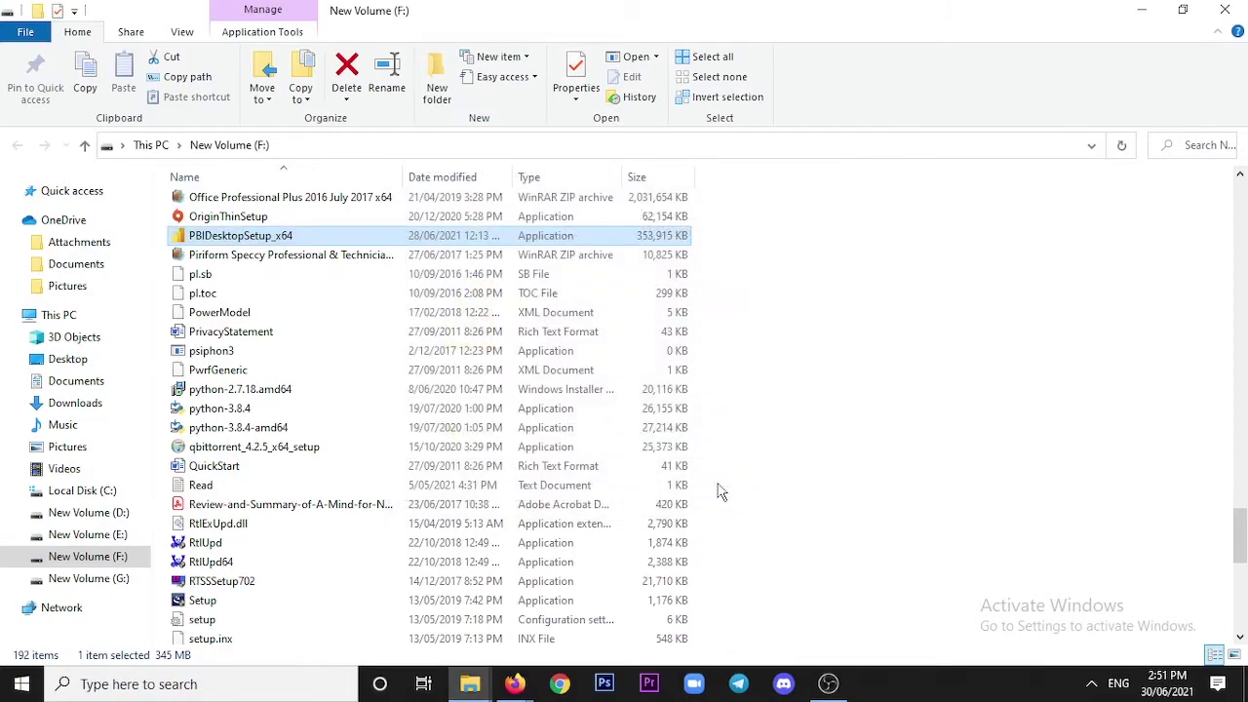
Launch Power BI Desktop from a Windows search for 'power' and close the welcome screen.
{"action": "left_click", "coordinate": [292, 684]}
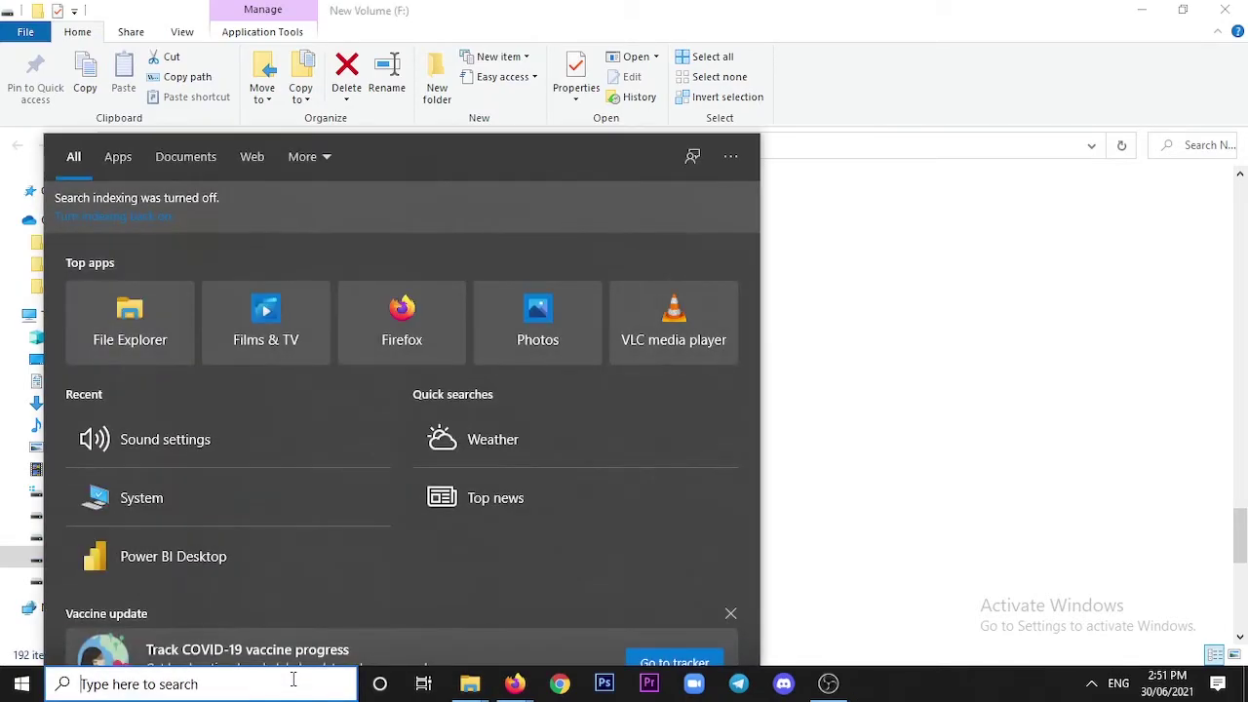
{"action": "type", "text": "power"}
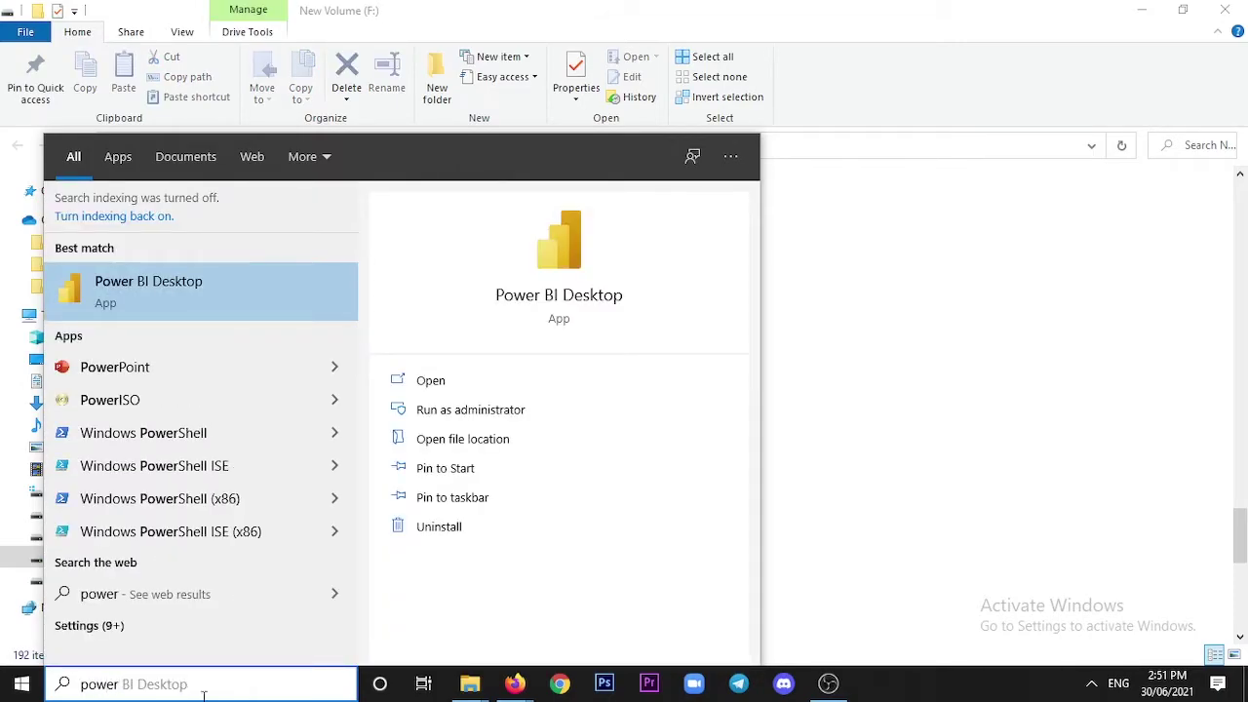
{"action": "key", "text": "Return"}
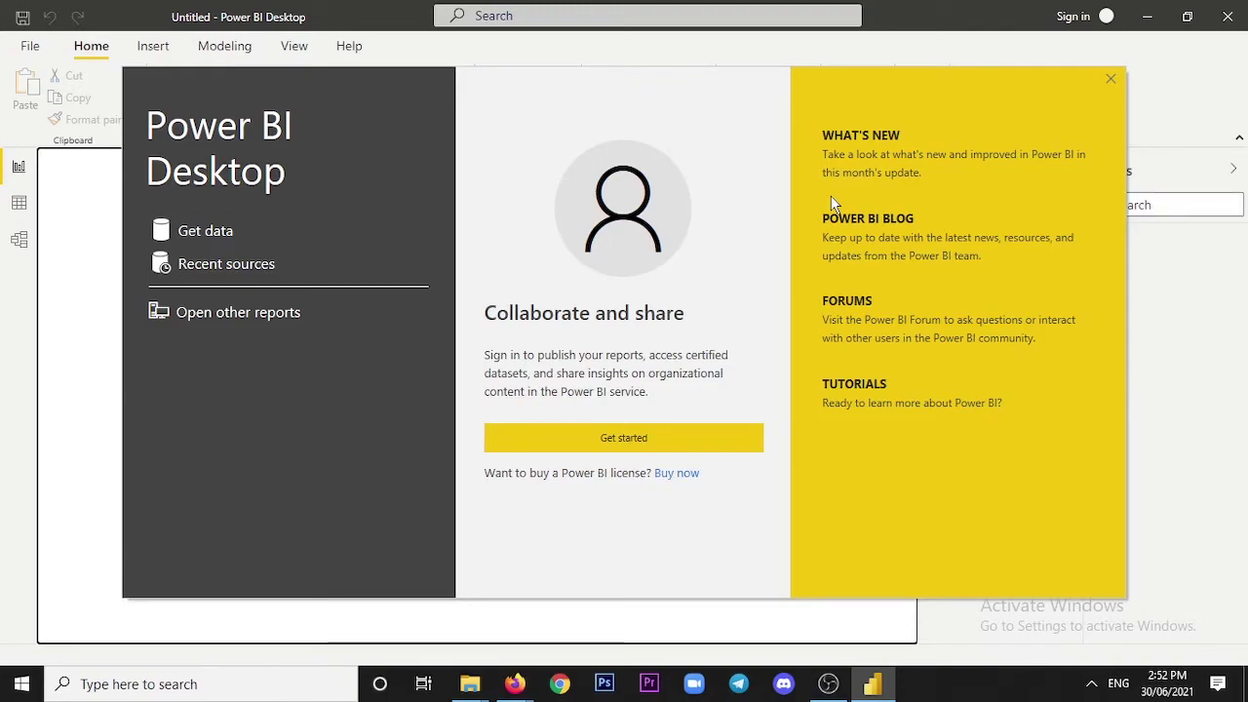
{"action": "left_click", "coordinate": [1110, 80]}
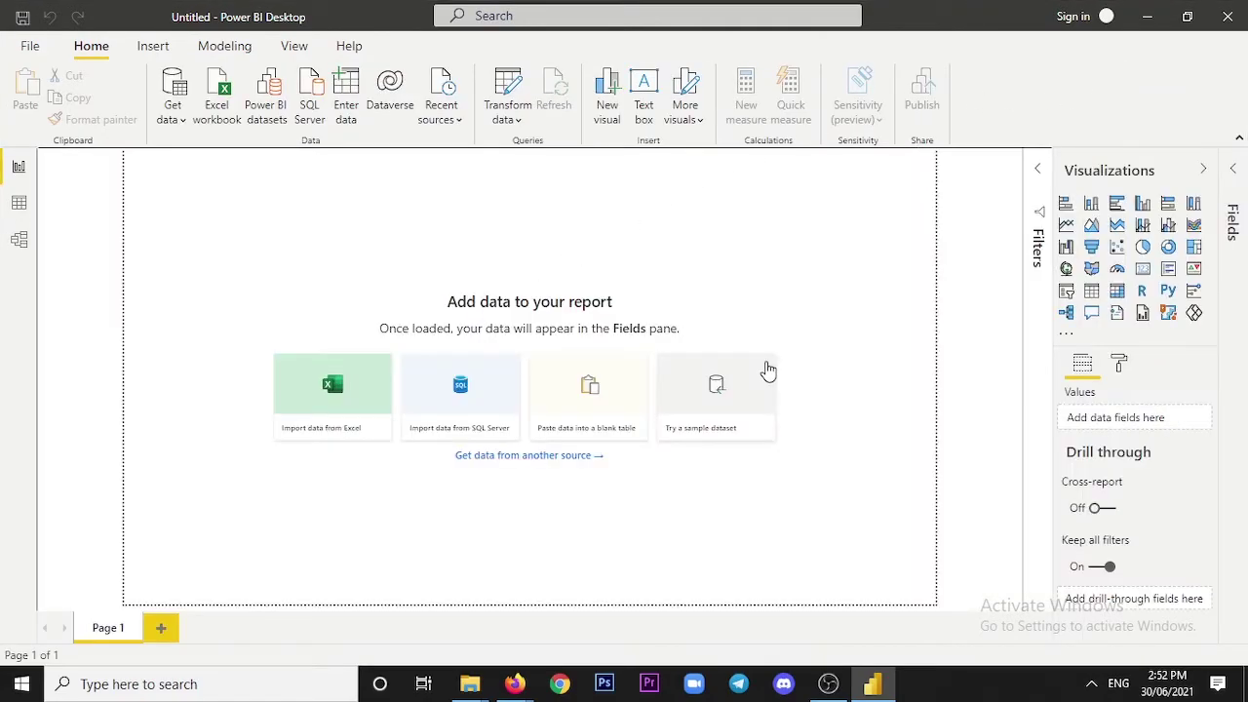